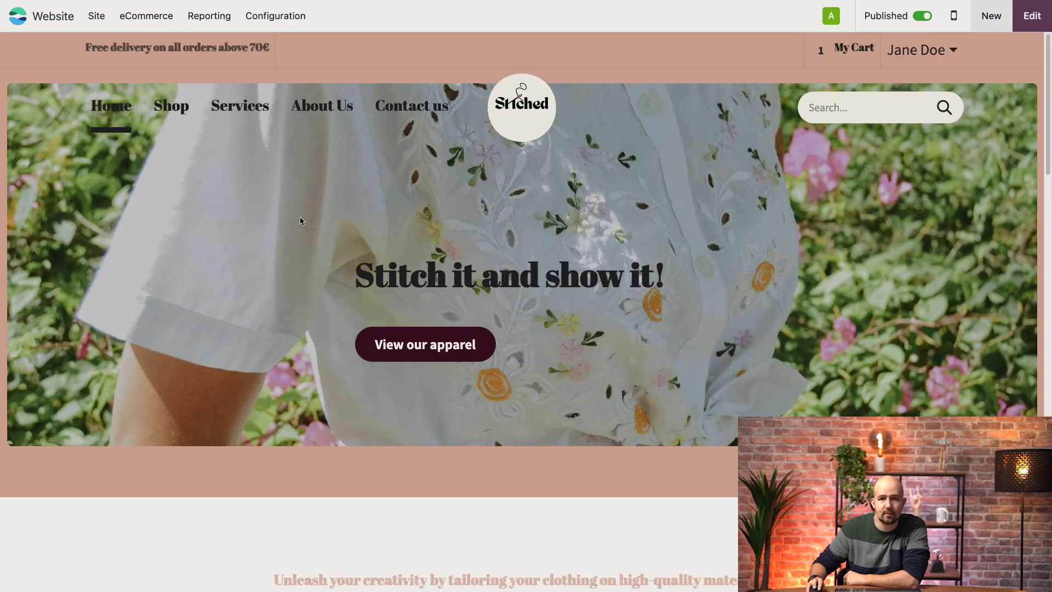
- Open Website Settings and scroll to Delivery, showing Click & Collect, UPS and FedEx enabled
left_click(268, 19)
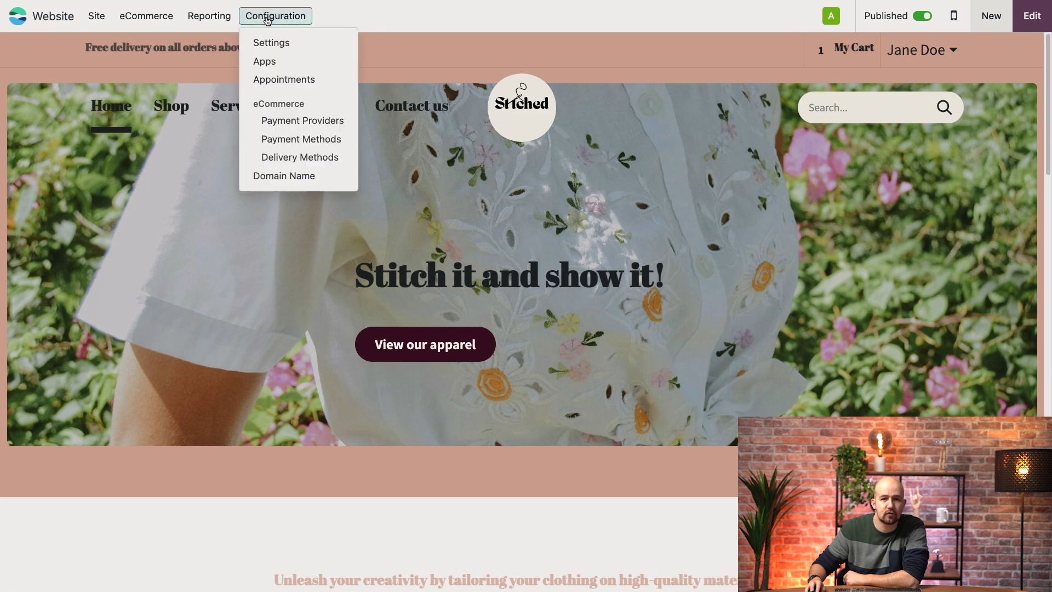
left_click(275, 40)
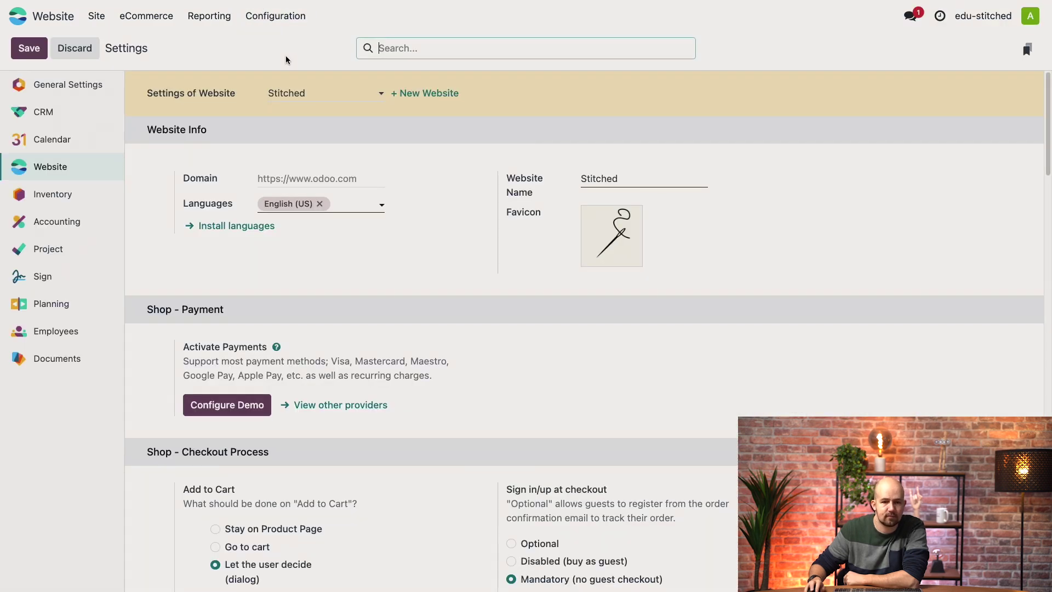
scroll(567, 328, "down", 10)
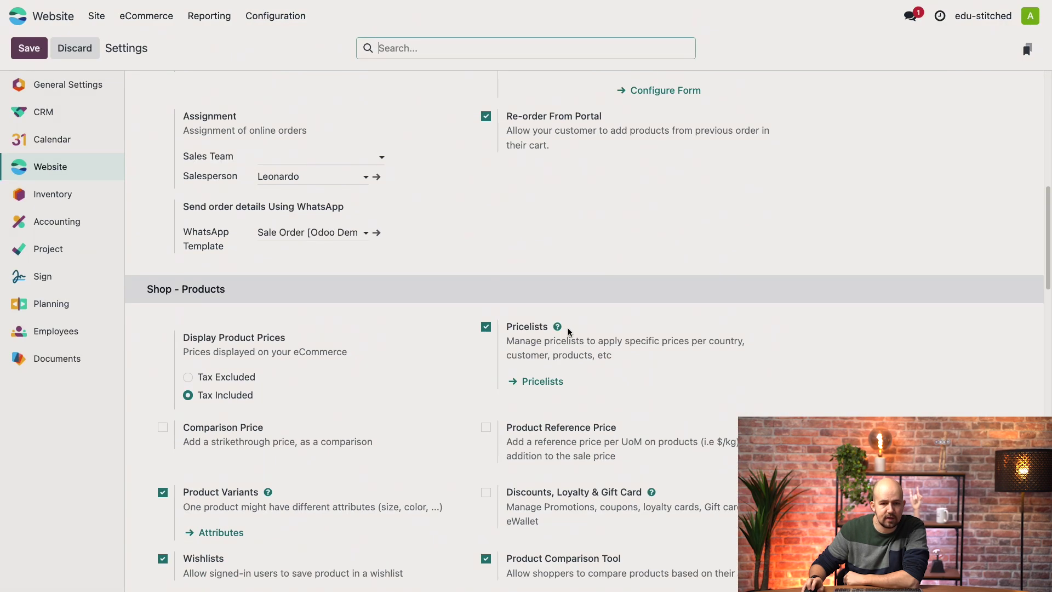
scroll(568, 328, "down", 9)
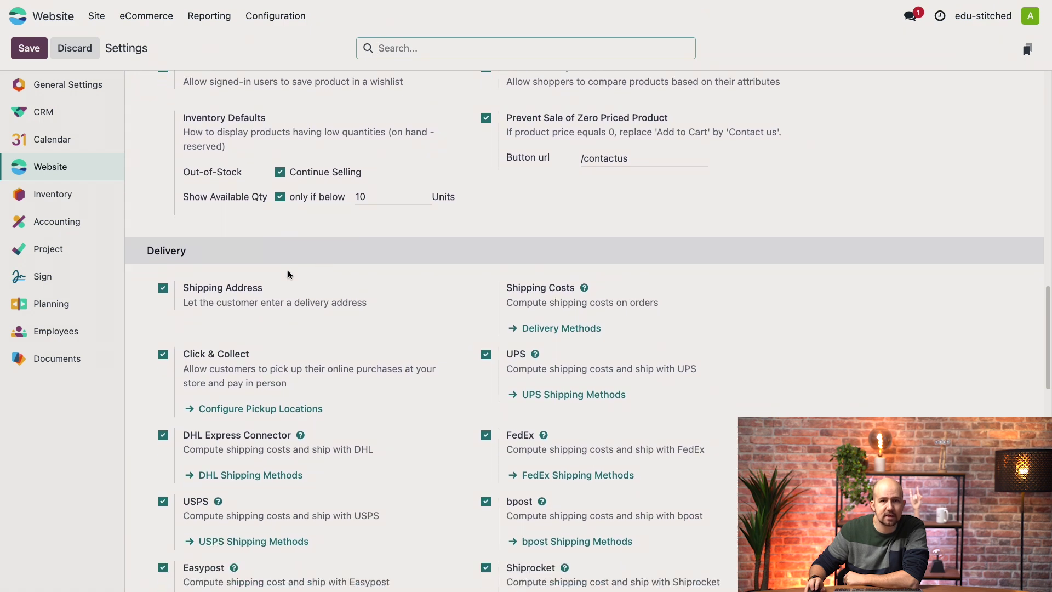
scroll(450, 291, "down", 2)
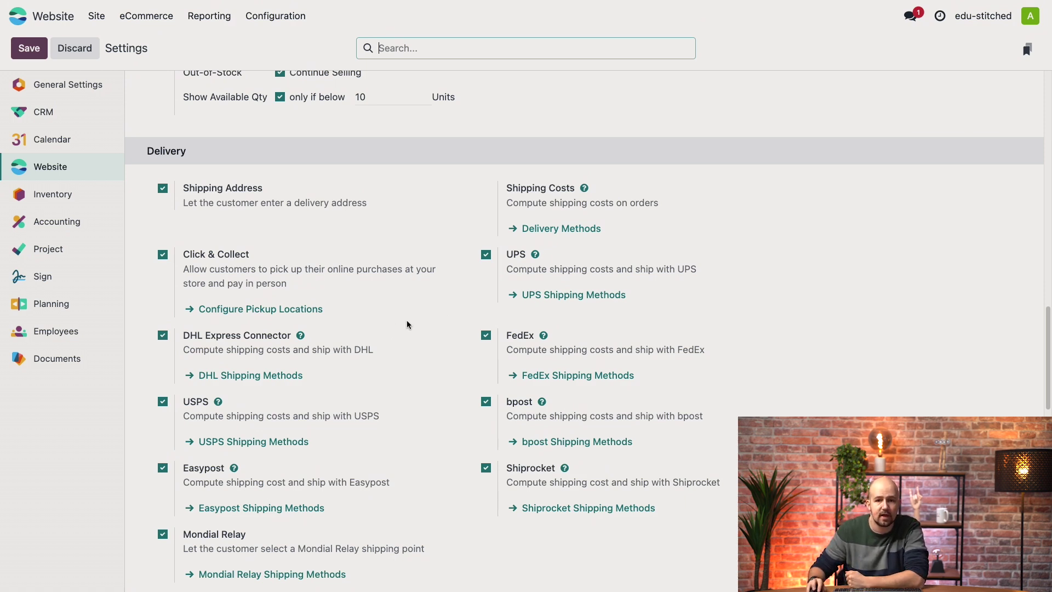
- Show the Delivery Methods list with its 14 methods, from Standard delivery to Mondial Relay
left_click(573, 231)
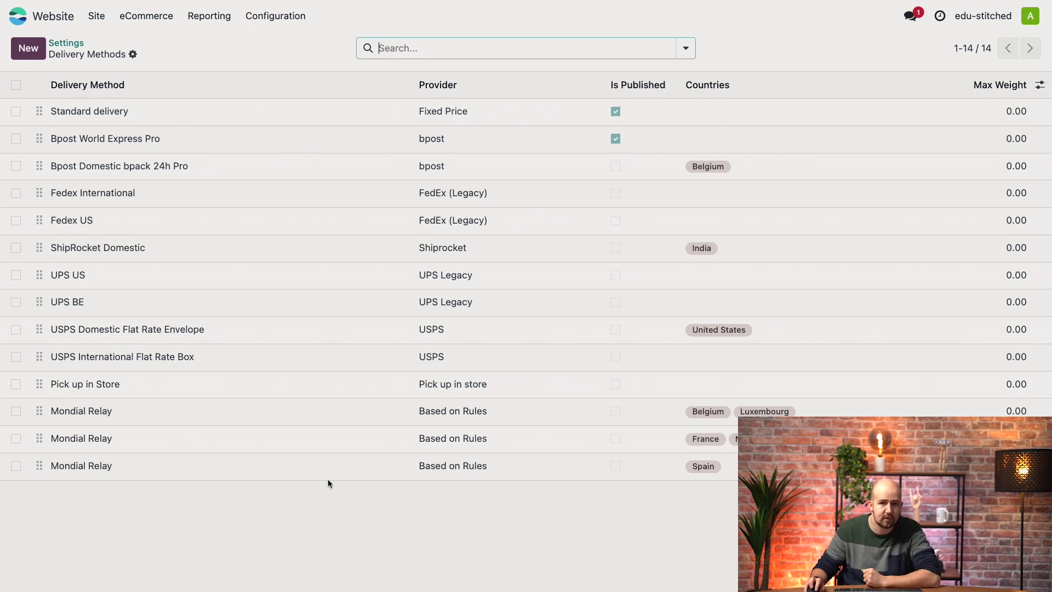
- Add the edu-stitched warehouse as the Pick up in Store store and publish the method
left_click(93, 391)
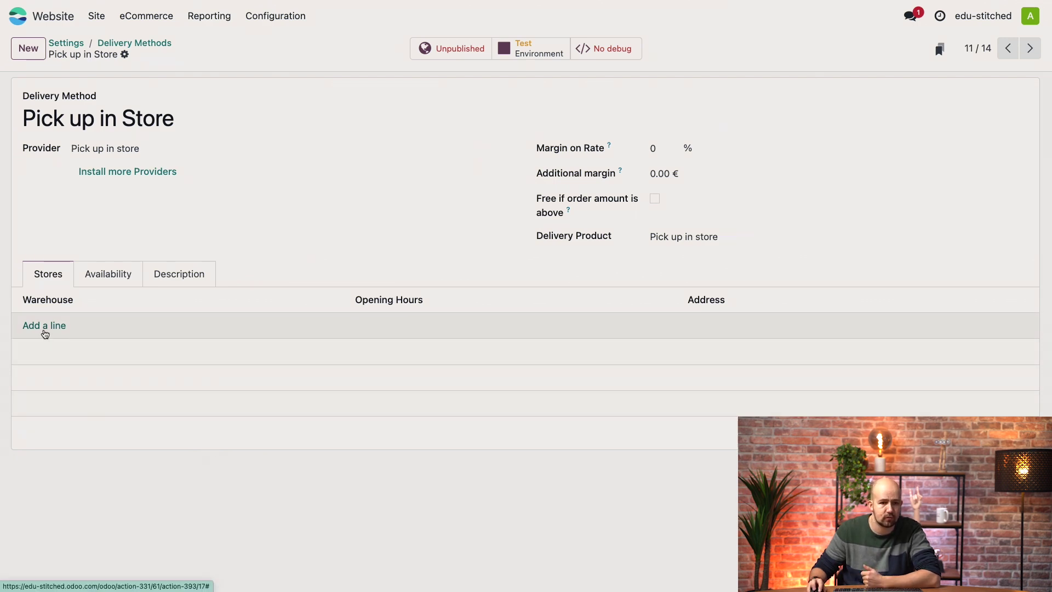
left_click(52, 326)
left_click(206, 320)
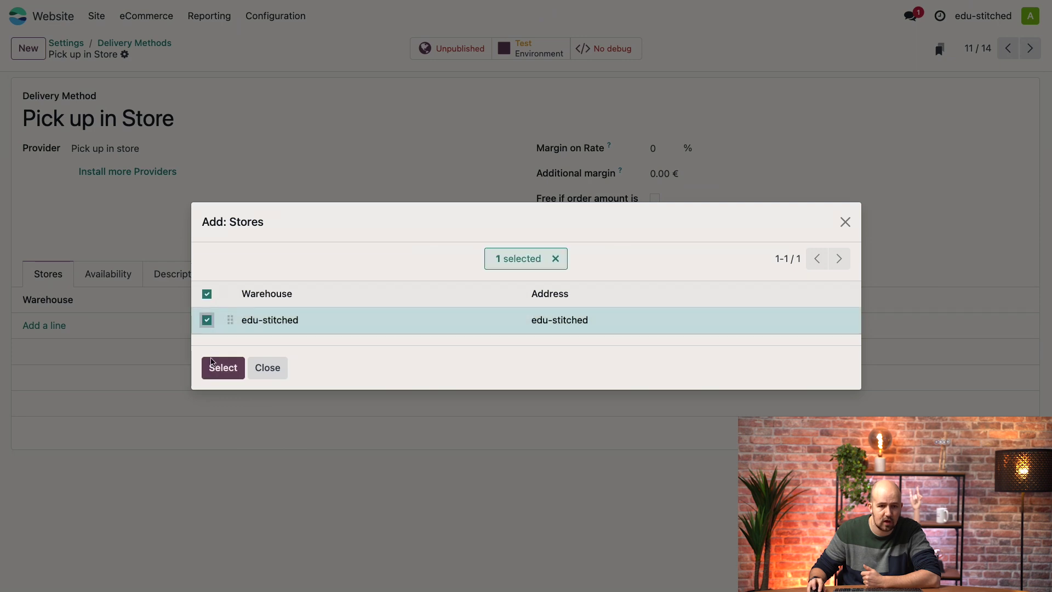
left_click(214, 370)
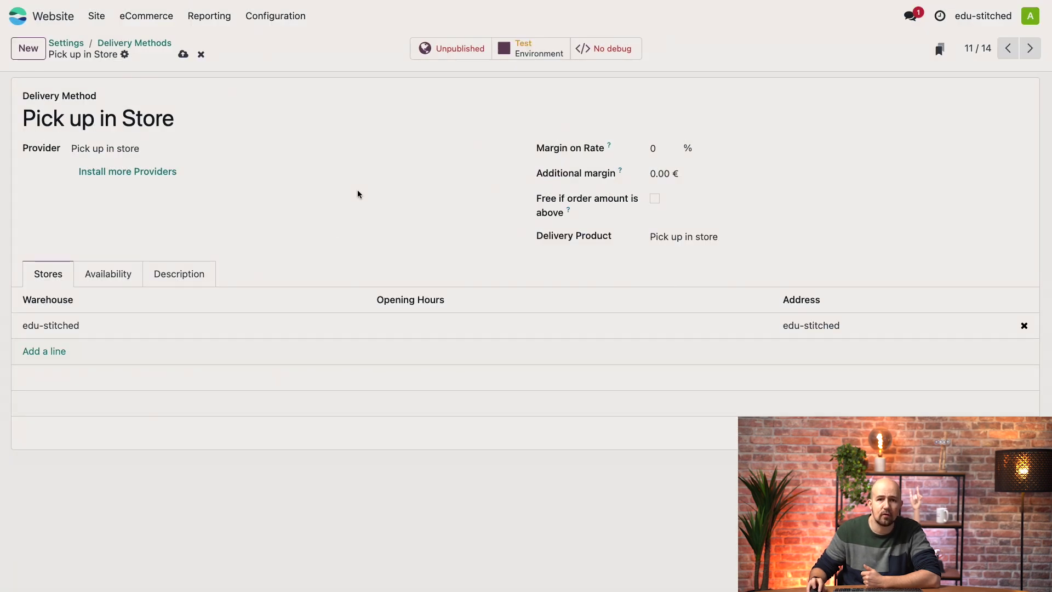
left_click(449, 57)
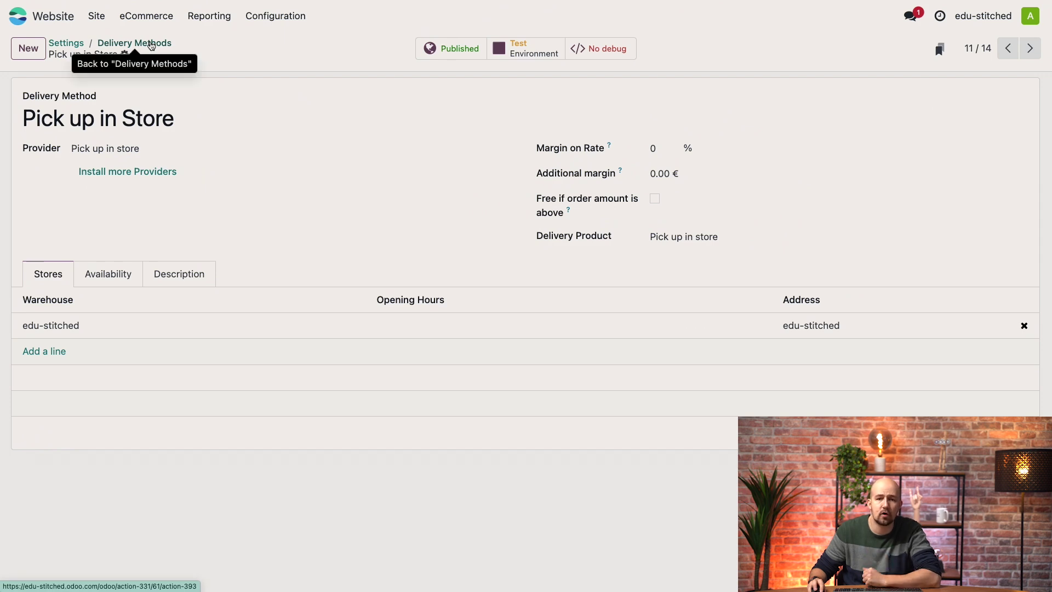
left_click(151, 46)
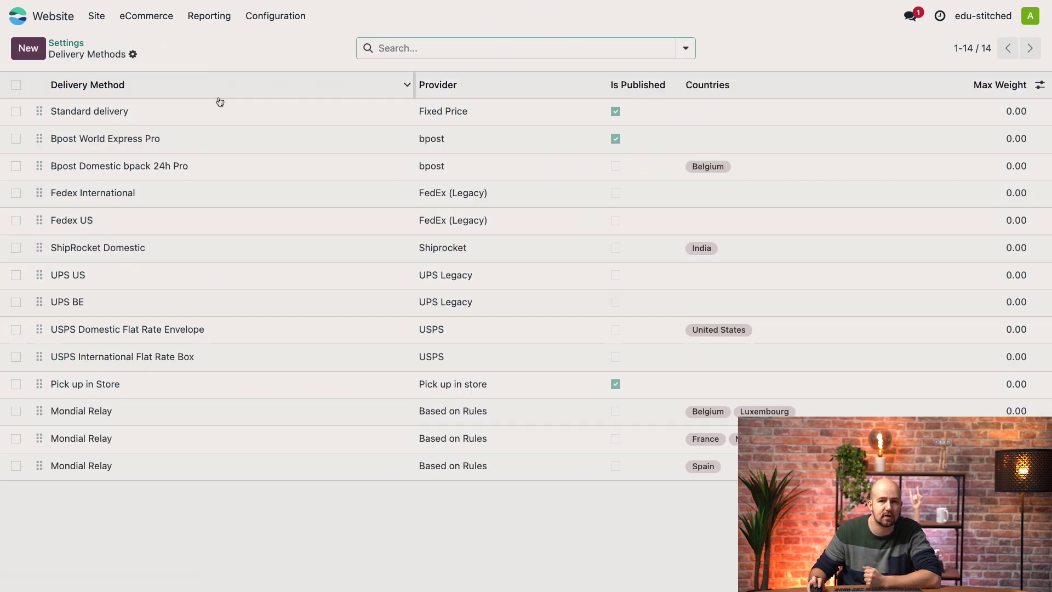
- Review Bpost World Express Pro's provider options, keep bpost, and check where it is available
left_click(126, 148)
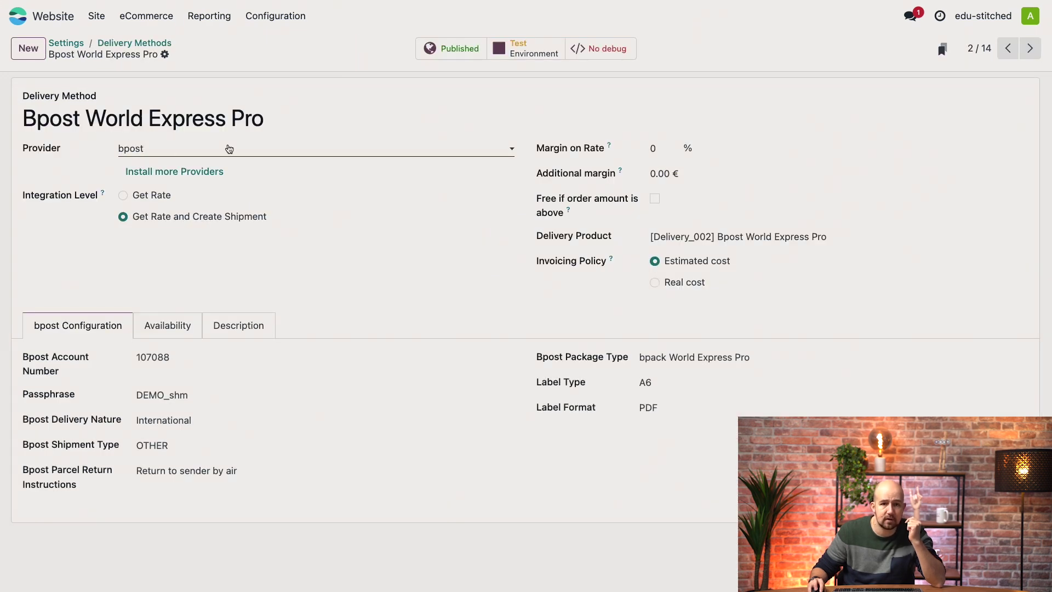
left_click(230, 149)
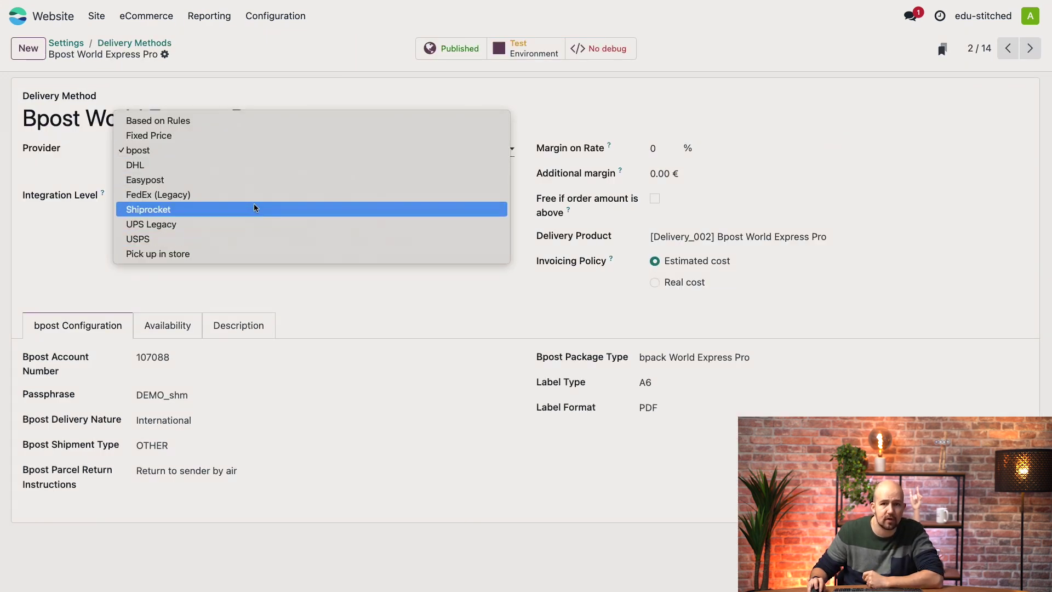
left_click(79, 248)
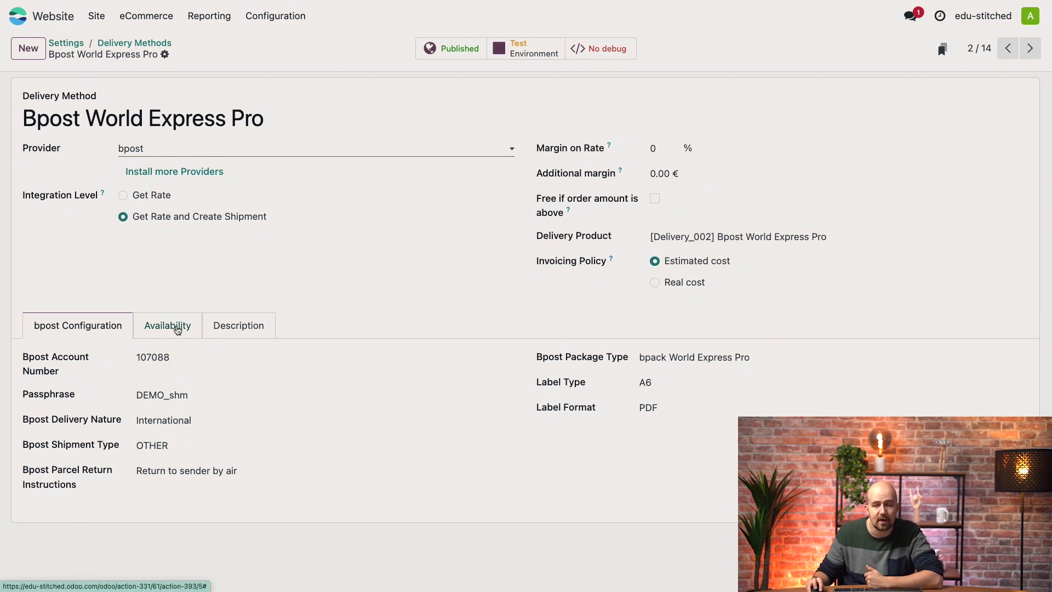
left_click(177, 329)
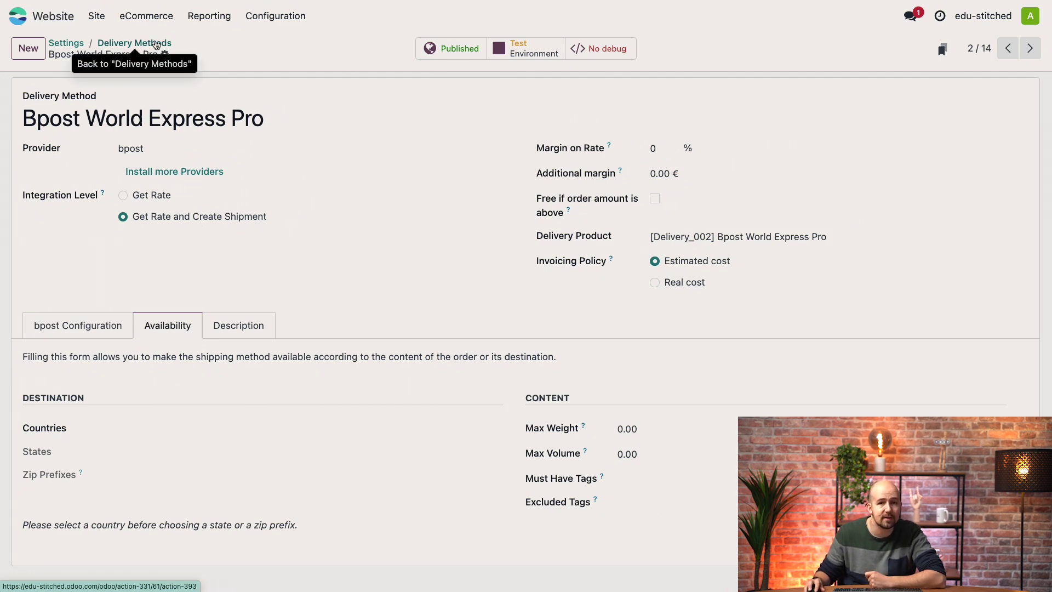
- Create a 'Green mobility' delivery method with a new 'Green mobility' delivery product
left_click(156, 44)
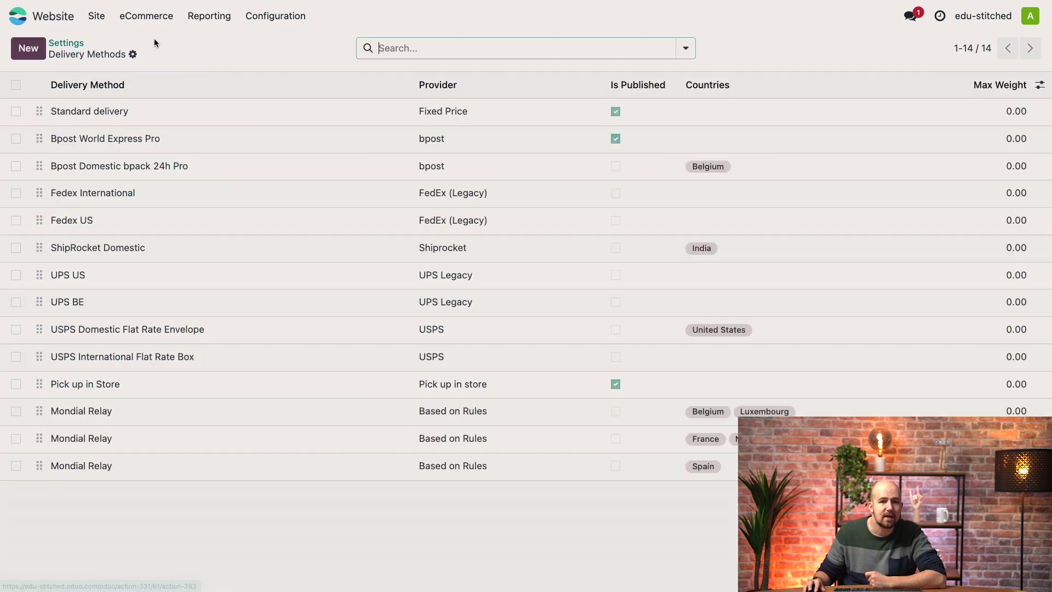
left_click(32, 53)
type("G")
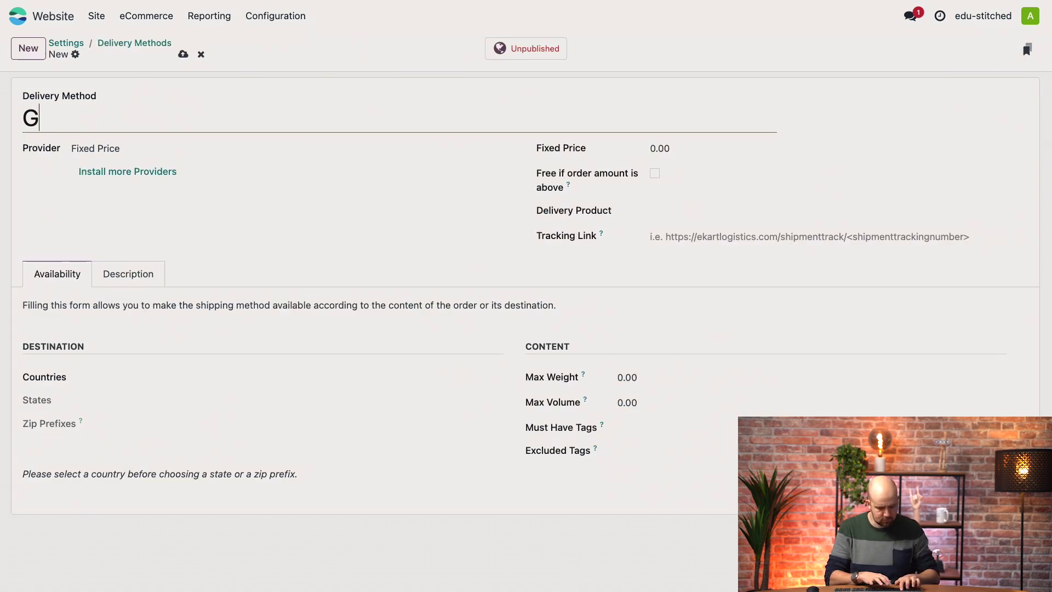
type("reen mobility")
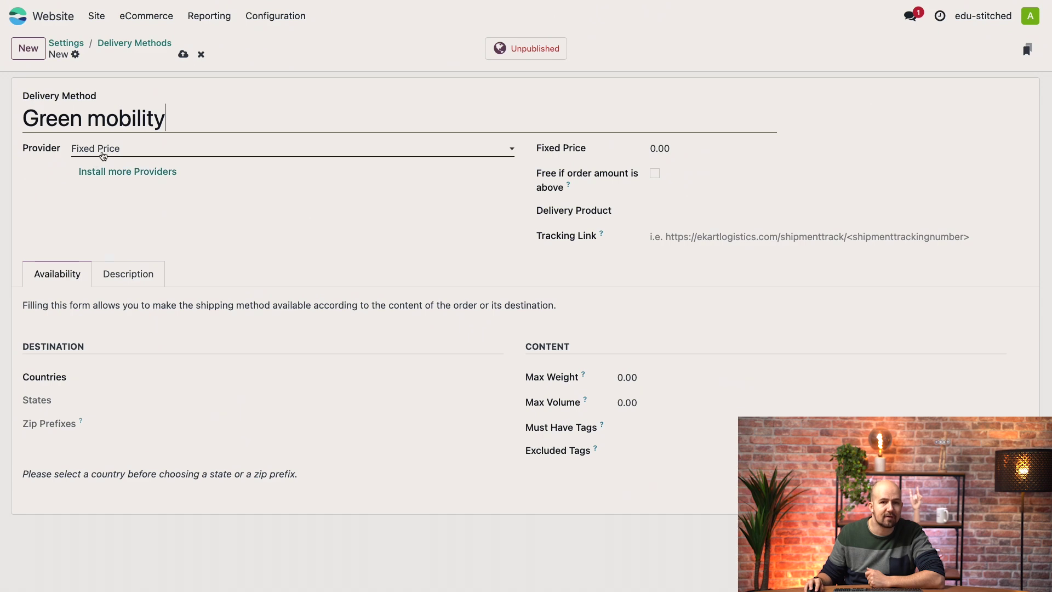
left_click(666, 213)
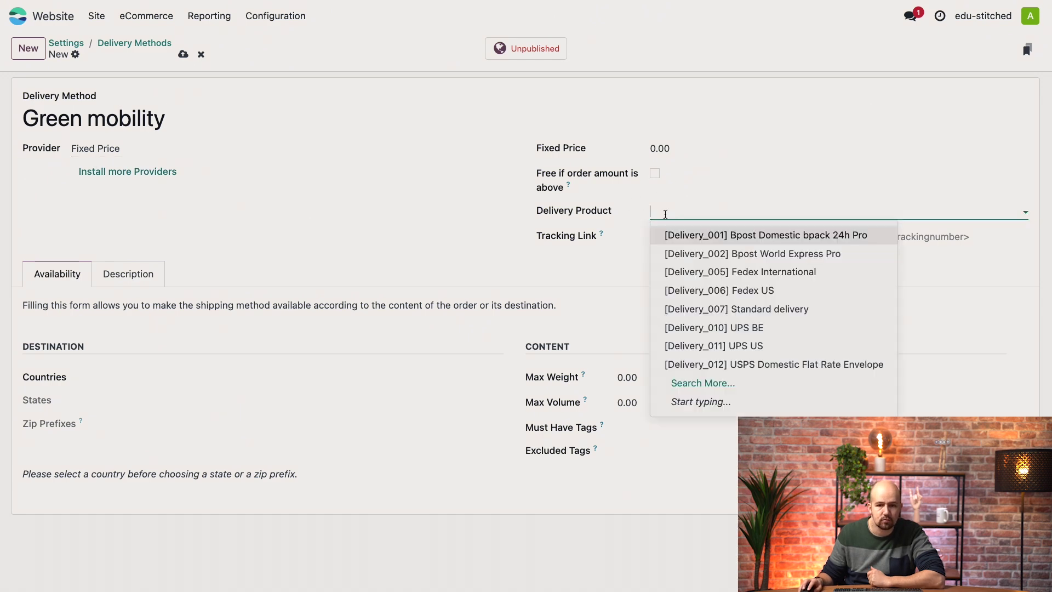
type("Green m")
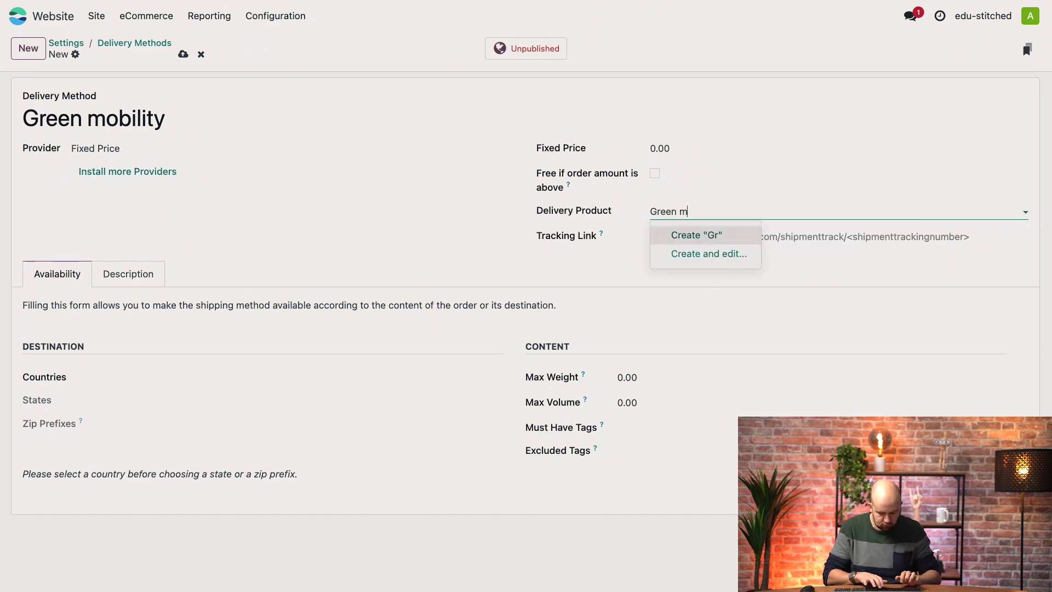
type("obility")
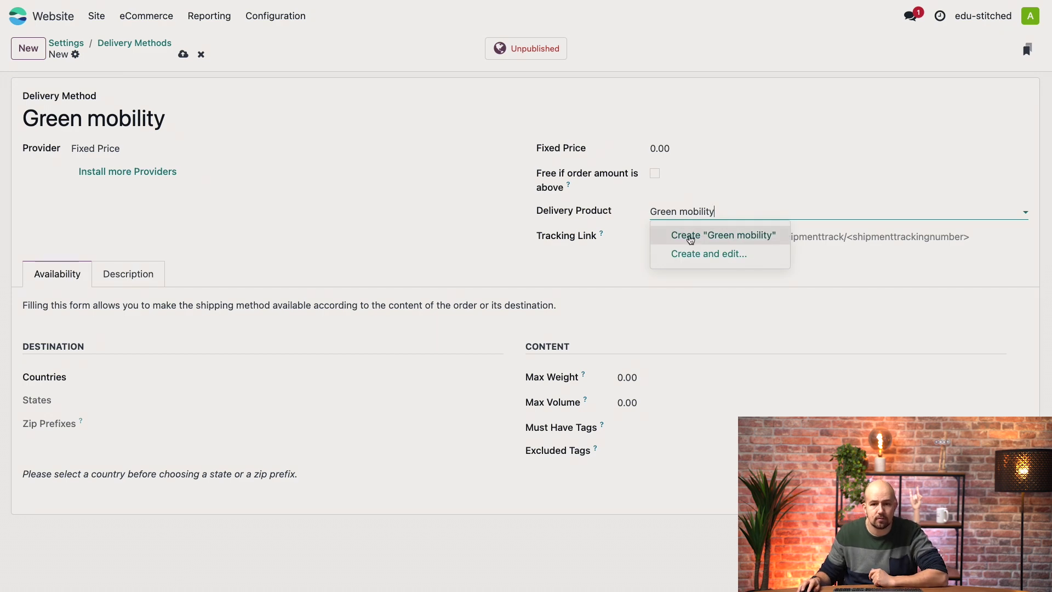
left_click(690, 235)
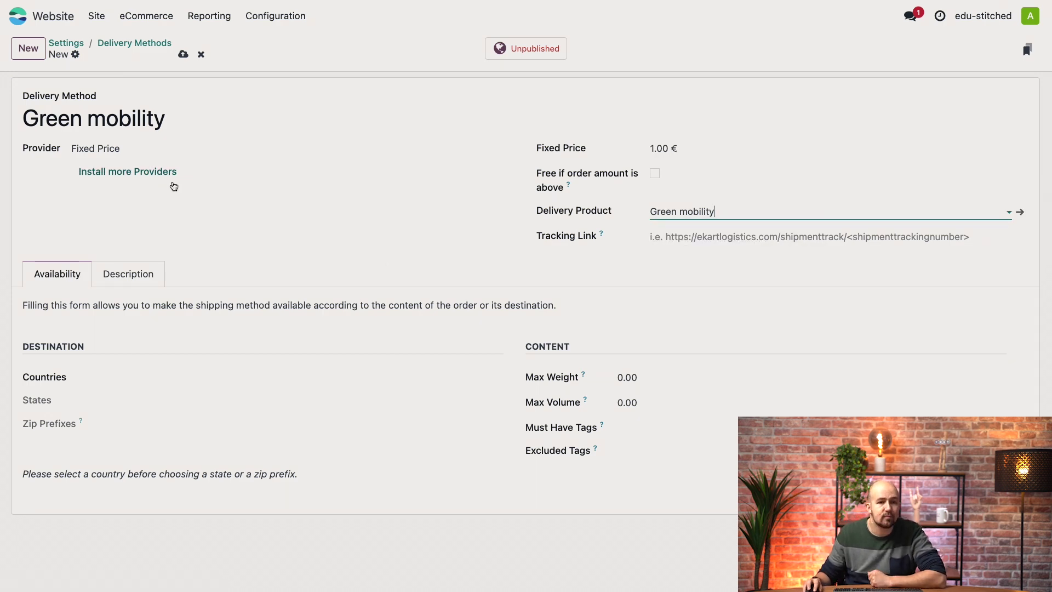
left_click(138, 150)
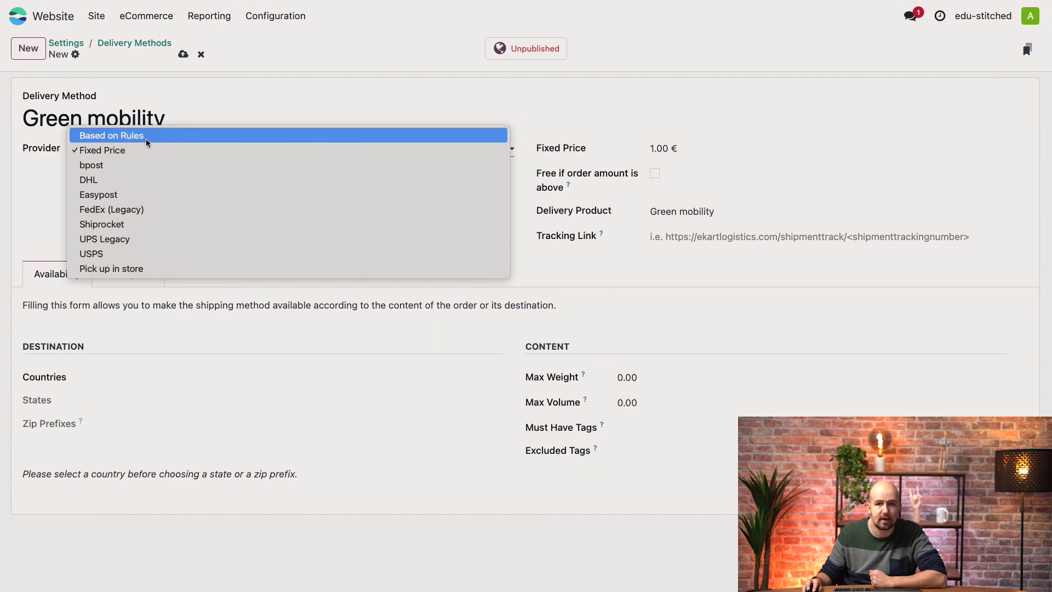
- Switch Green mobility's provider to Based on Rules and start a new pricing rule
left_click(159, 136)
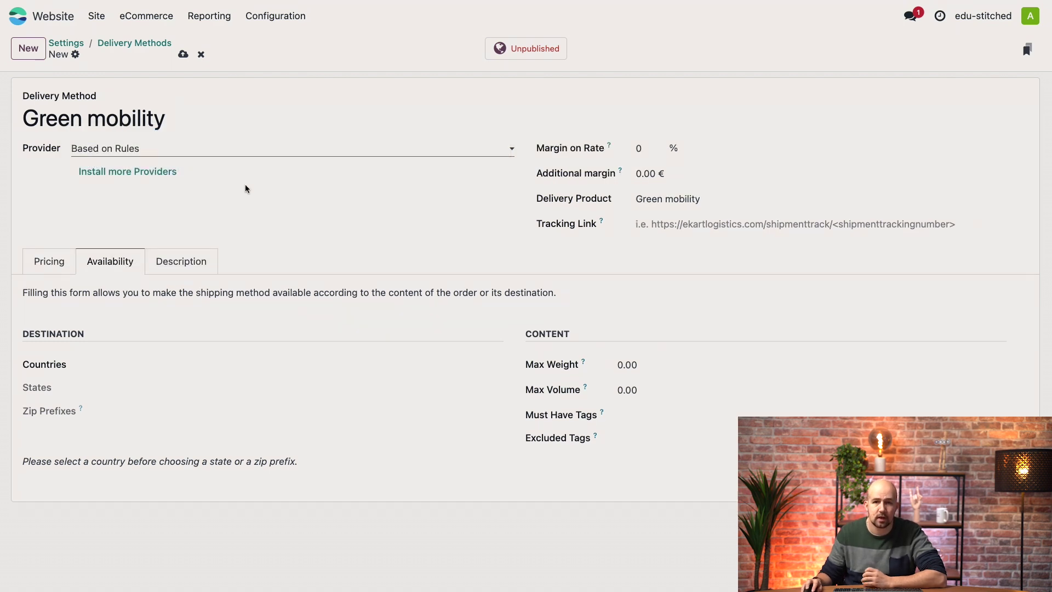
left_click(56, 265)
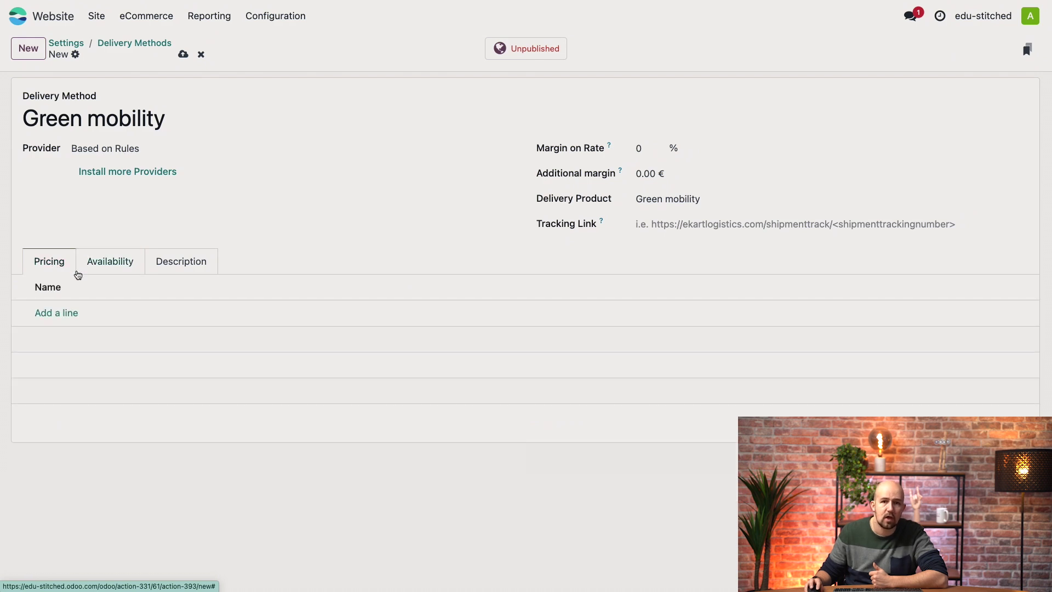
left_click(56, 316)
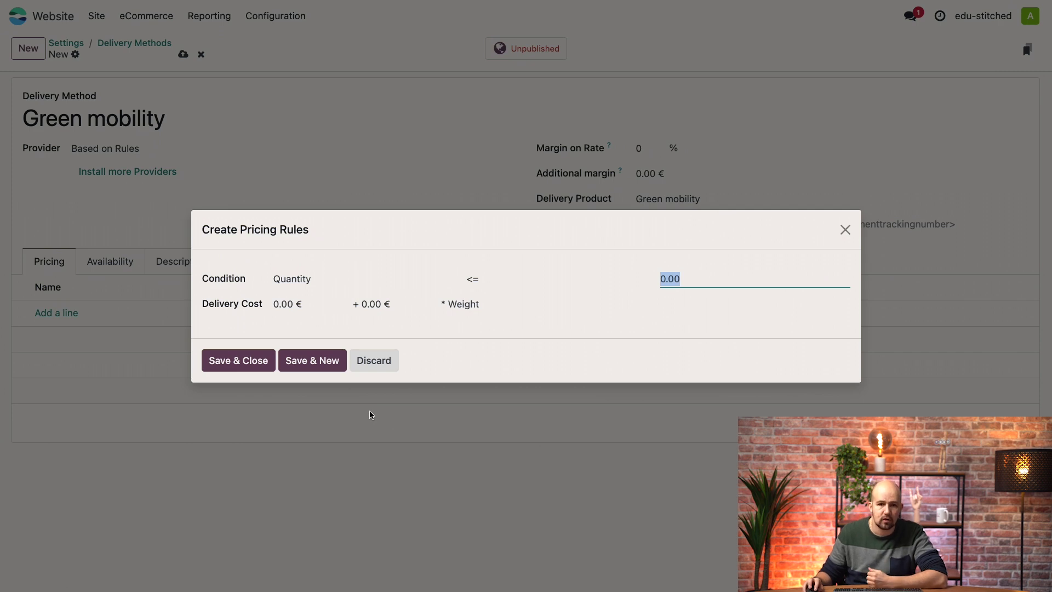
- Add the rule: if weight <= 0.50, cost 3.00 € + 0.80 € * weight
left_click(275, 280)
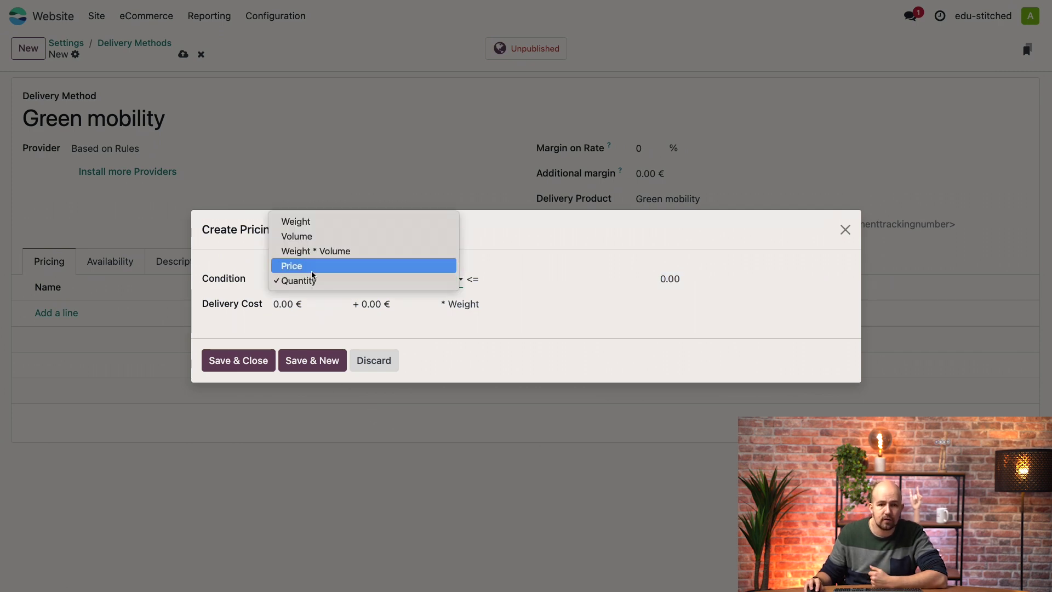
left_click(322, 225)
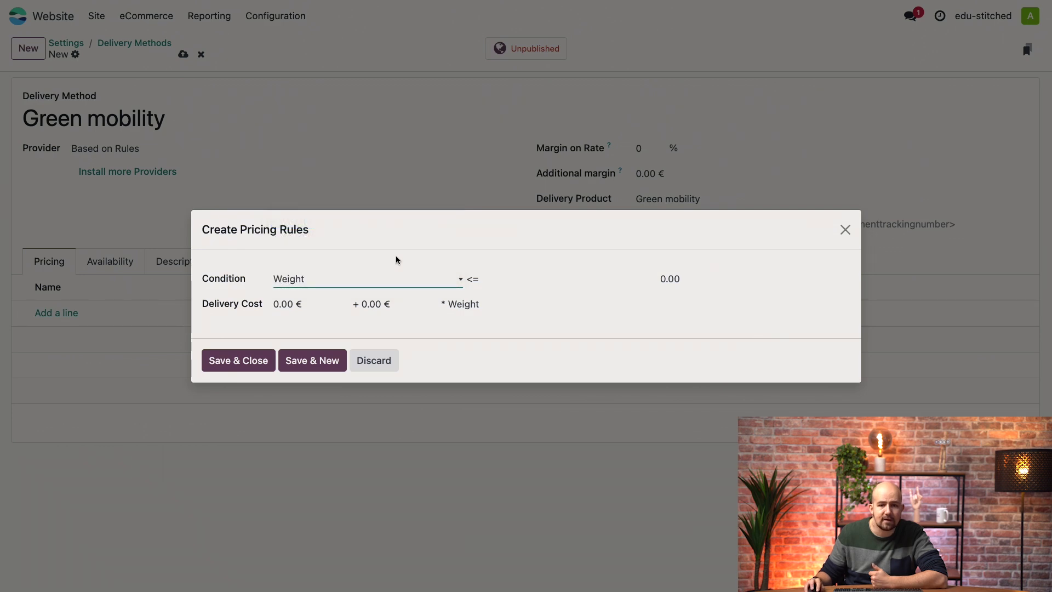
left_click(689, 280)
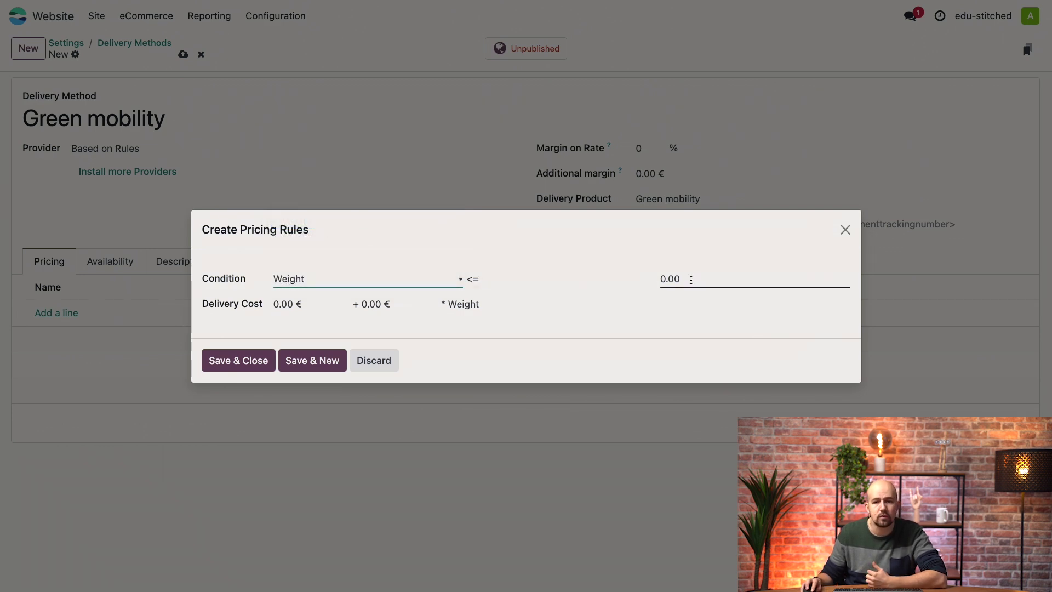
key("BackSpace")
key("BackSpace")
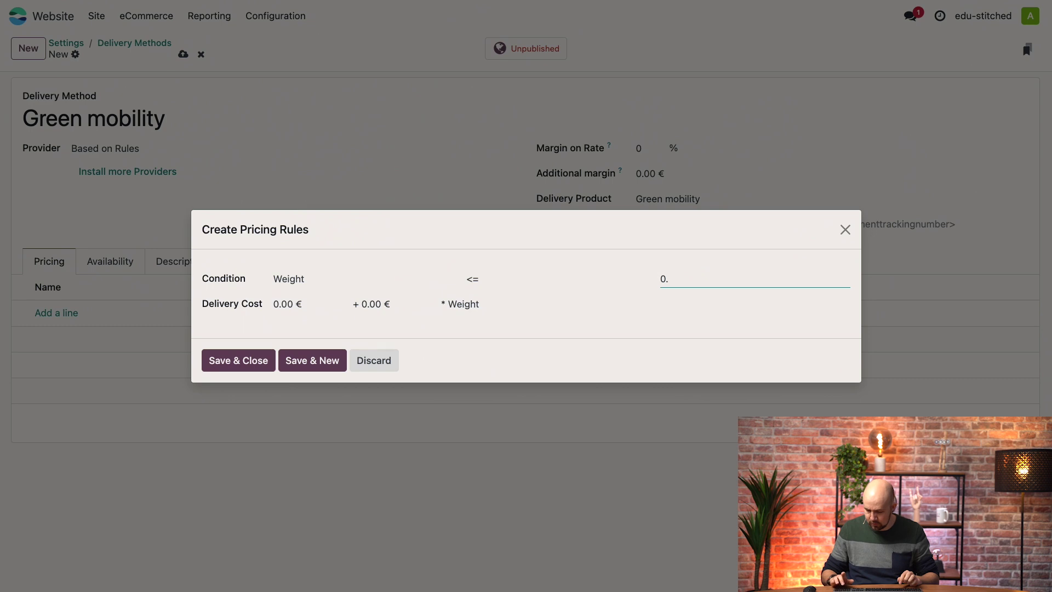
type("5")
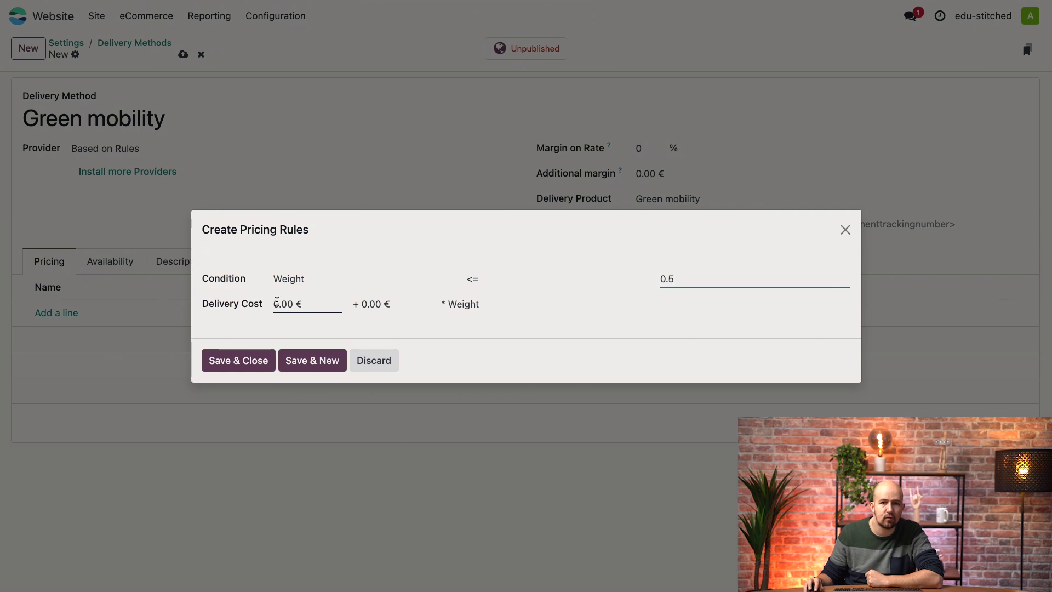
left_click(277, 304)
type("3")
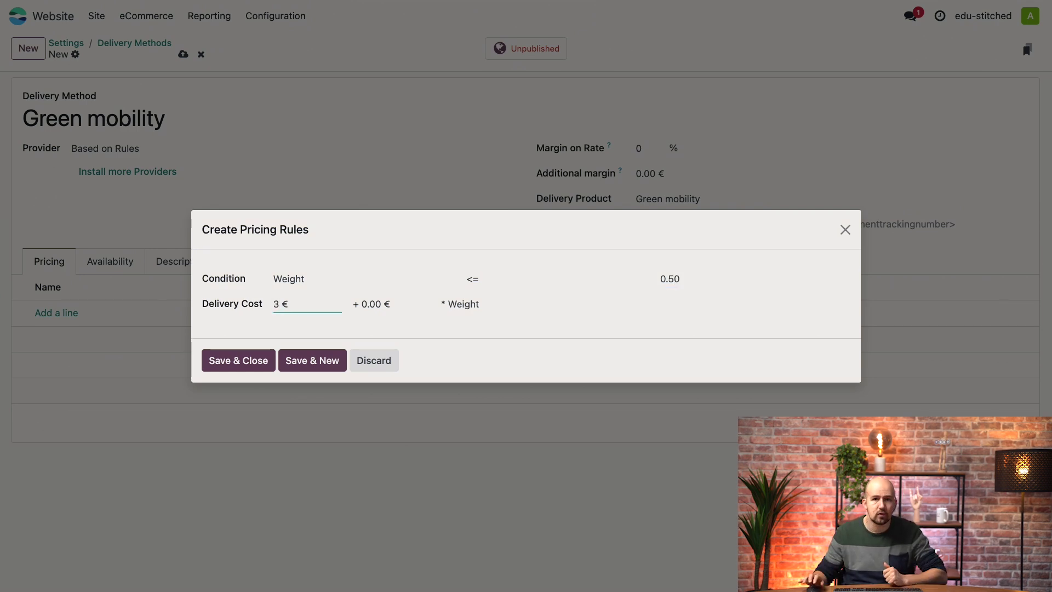
left_click(379, 306)
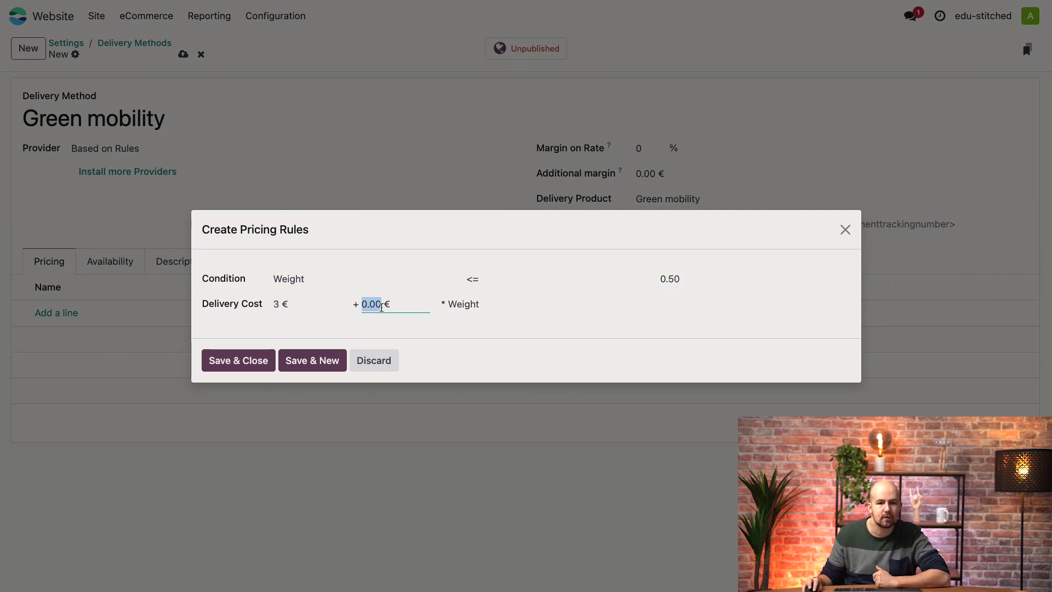
type("0.8")
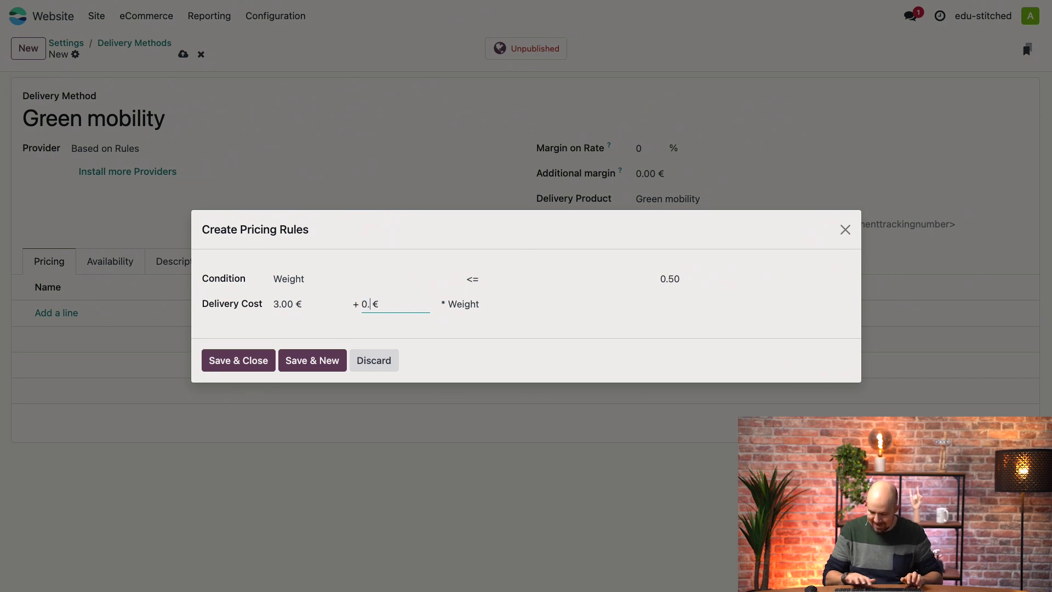
left_click(411, 326)
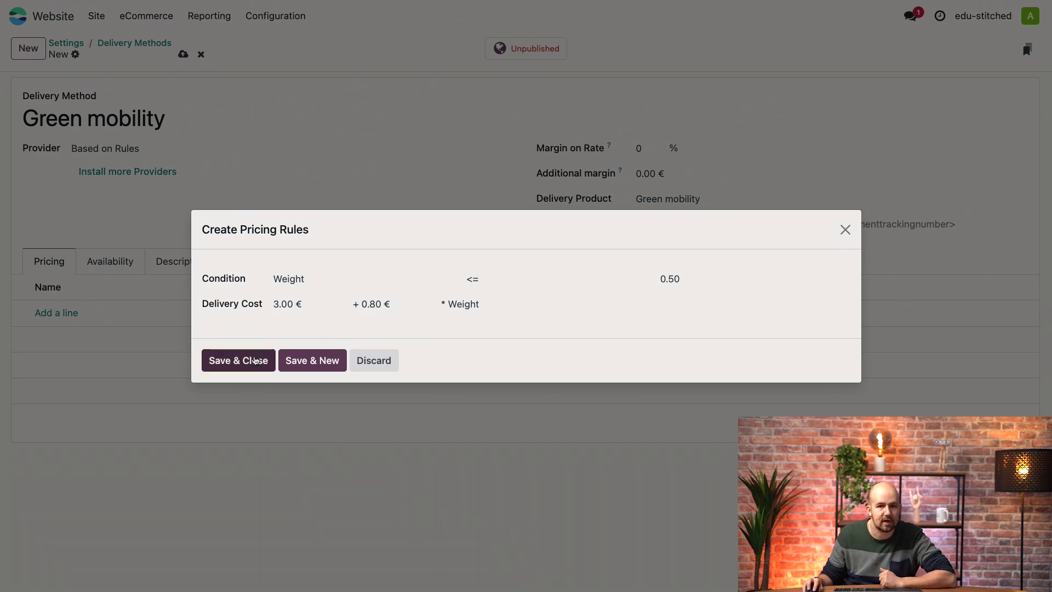
left_click(257, 359)
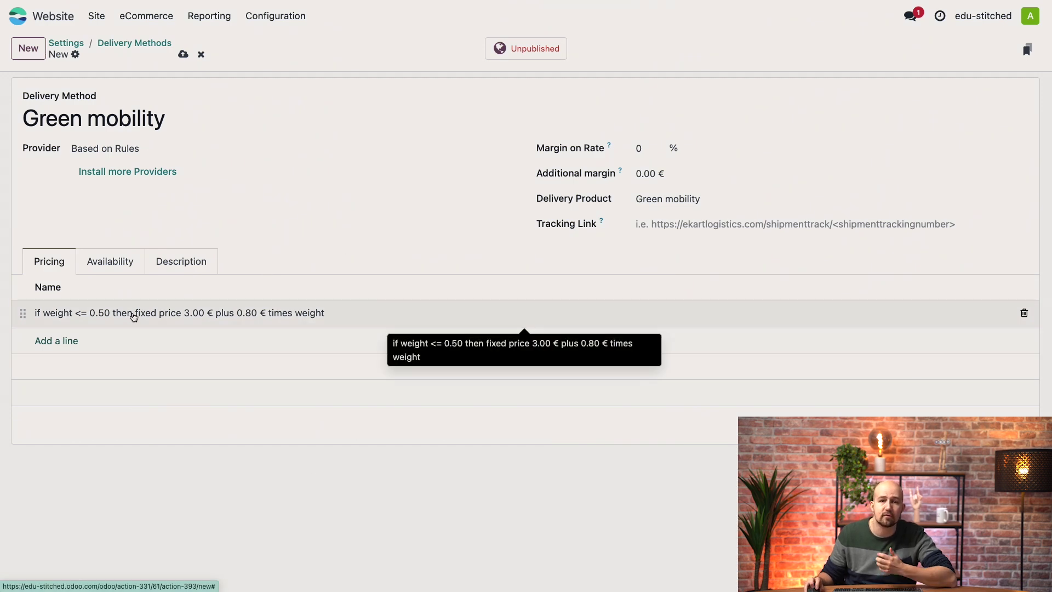
- Publish the Green mobility delivery method on the website
left_click(526, 48)
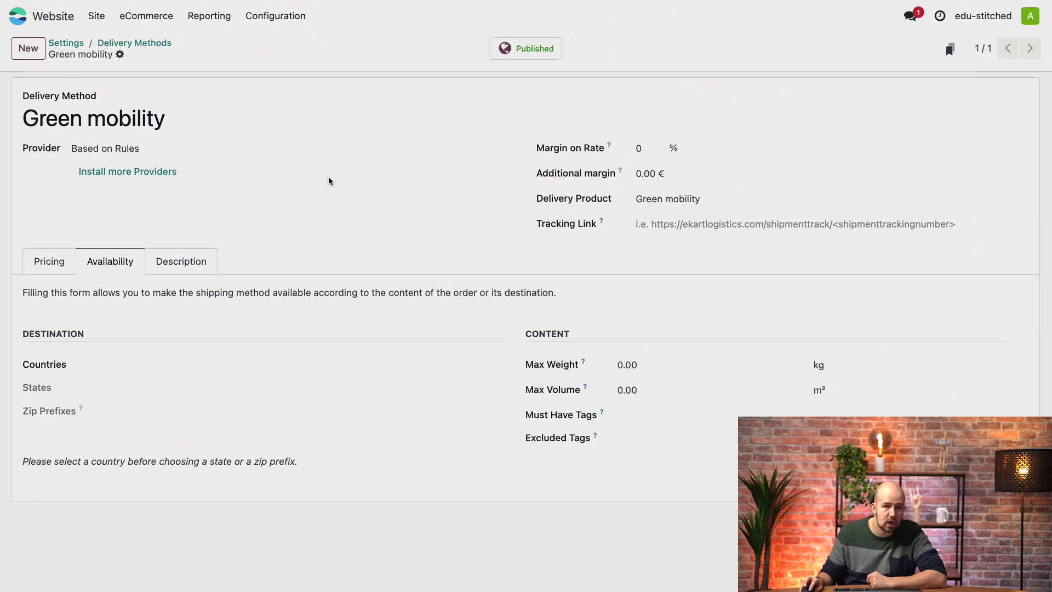
- Open the Demo card from Payment Providers to see its Test Mode settings
left_click(282, 21)
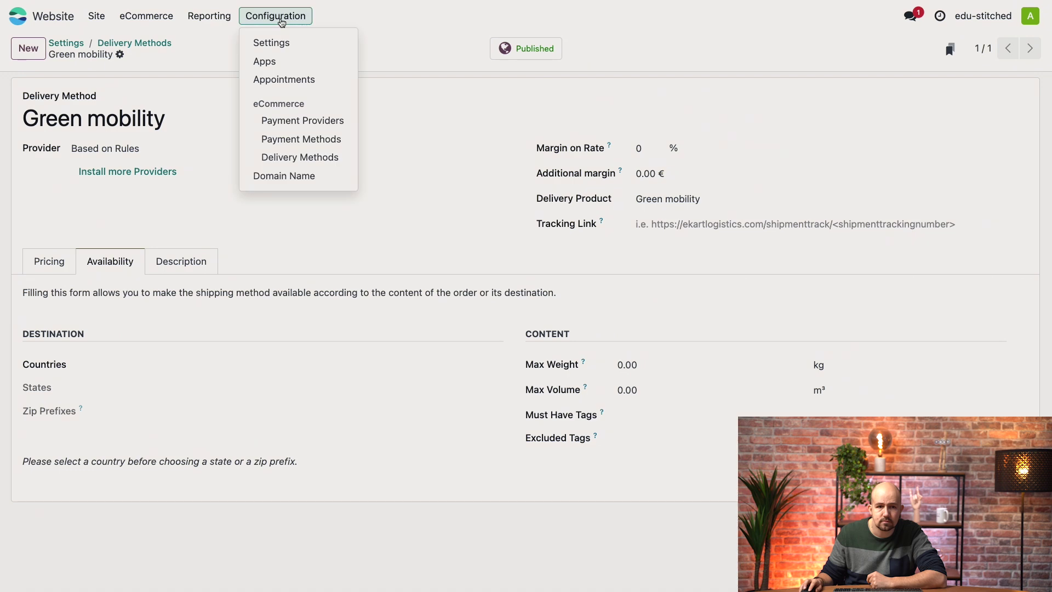
left_click(316, 122)
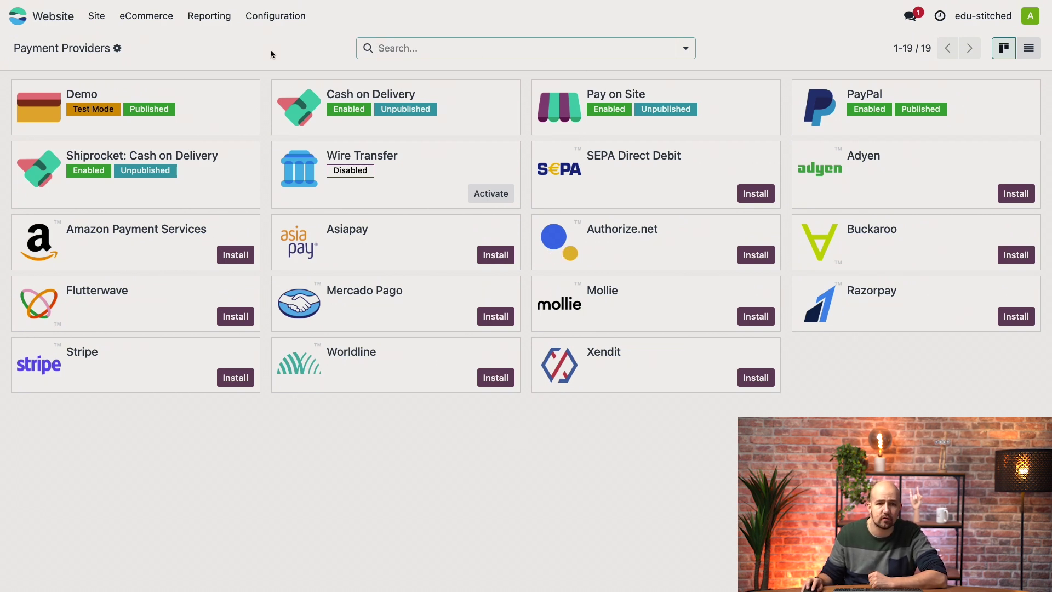
left_click(222, 106)
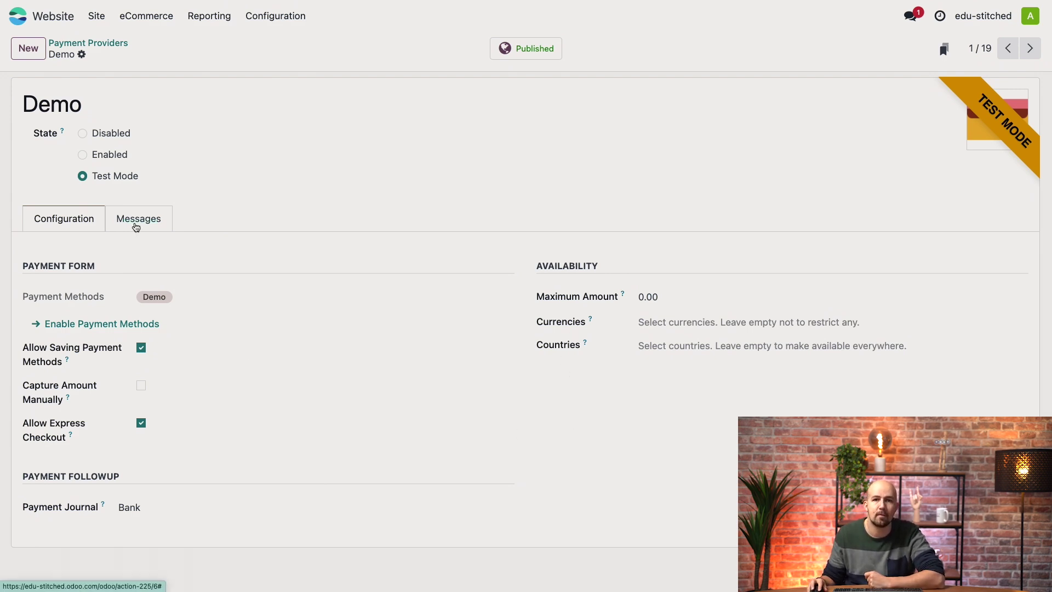
- Show the Demo provider's Messages and check the 'Your payment has been authorized.' text
left_click(136, 228)
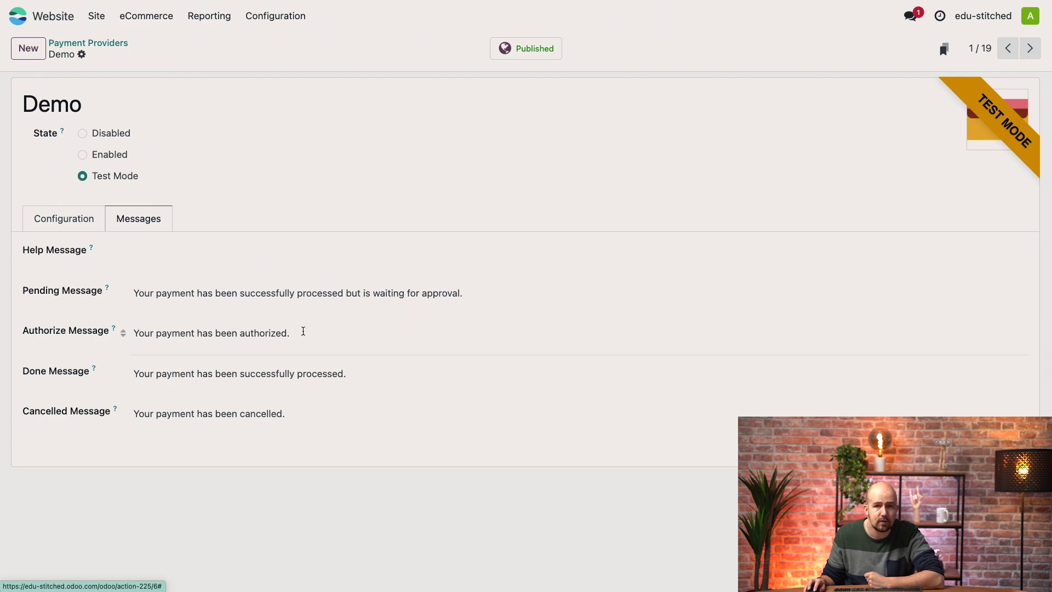
left_click(305, 331)
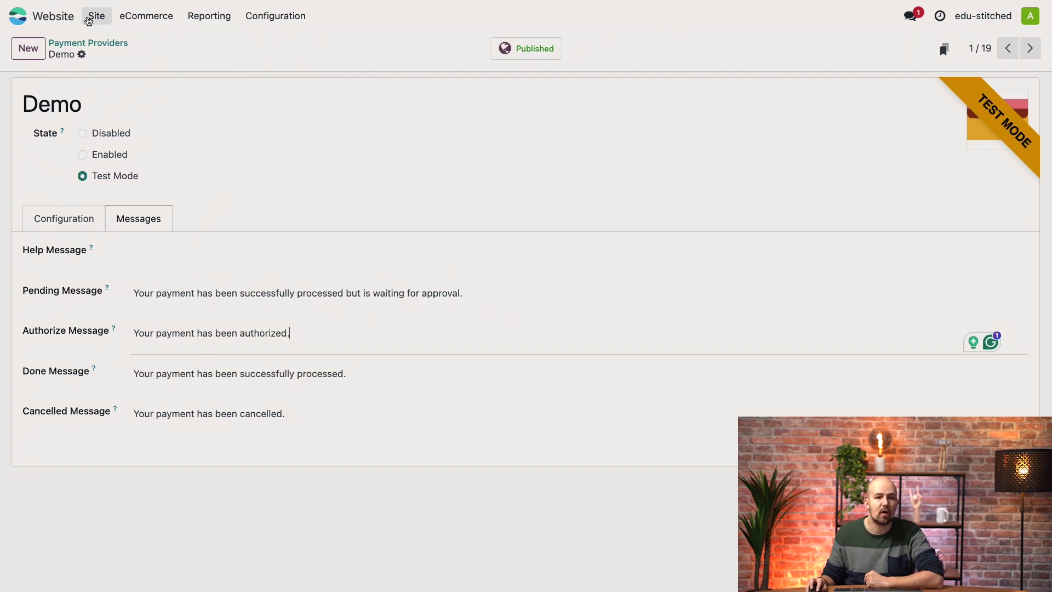
- From the website homepage, open the Shop and the black Good Morning T-shirt page
left_click(92, 20)
left_click(101, 39)
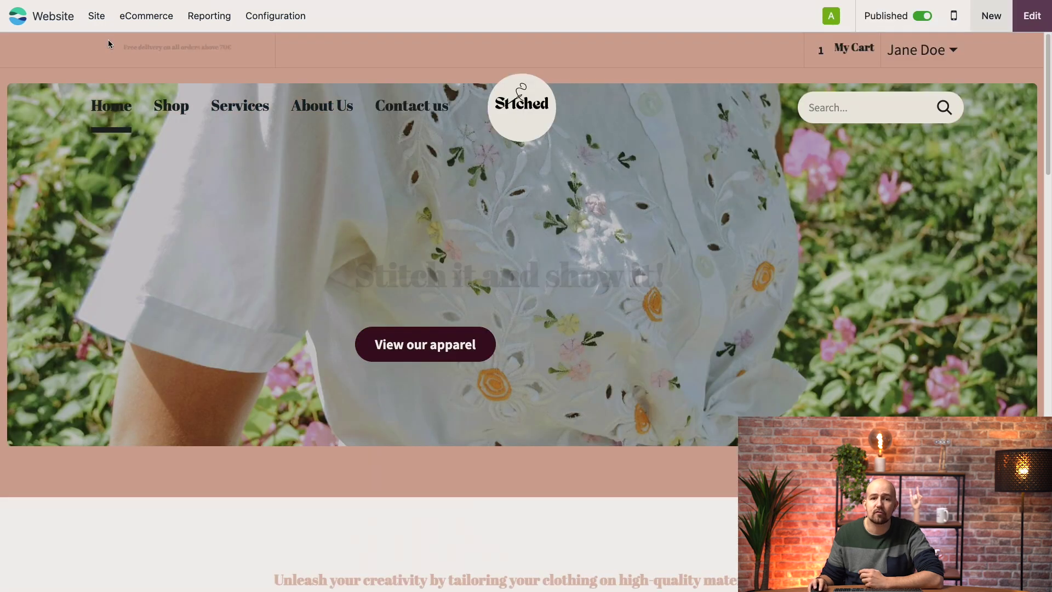
left_click(180, 109)
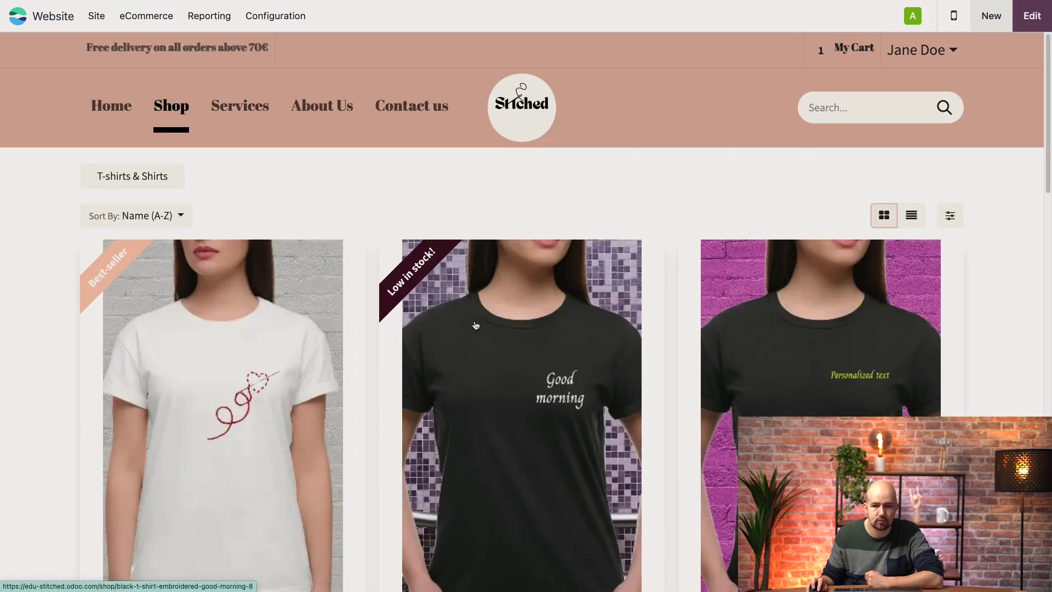
left_click(477, 324)
- Add the T-shirt to the cart and proceed to the checkout order overview
scroll(673, 383, "down", 1)
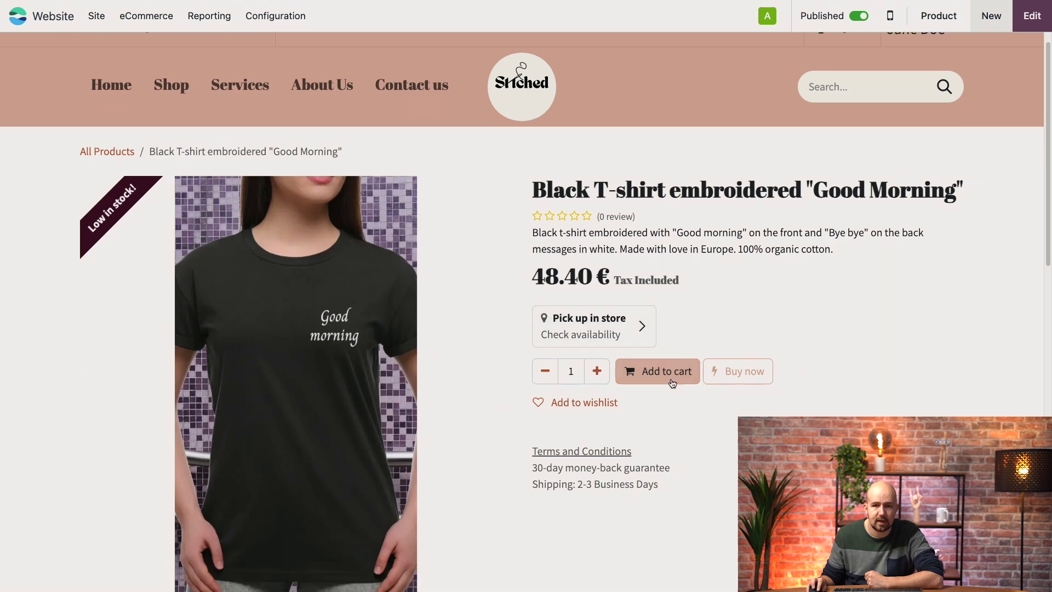
left_click(674, 383)
left_click(382, 450)
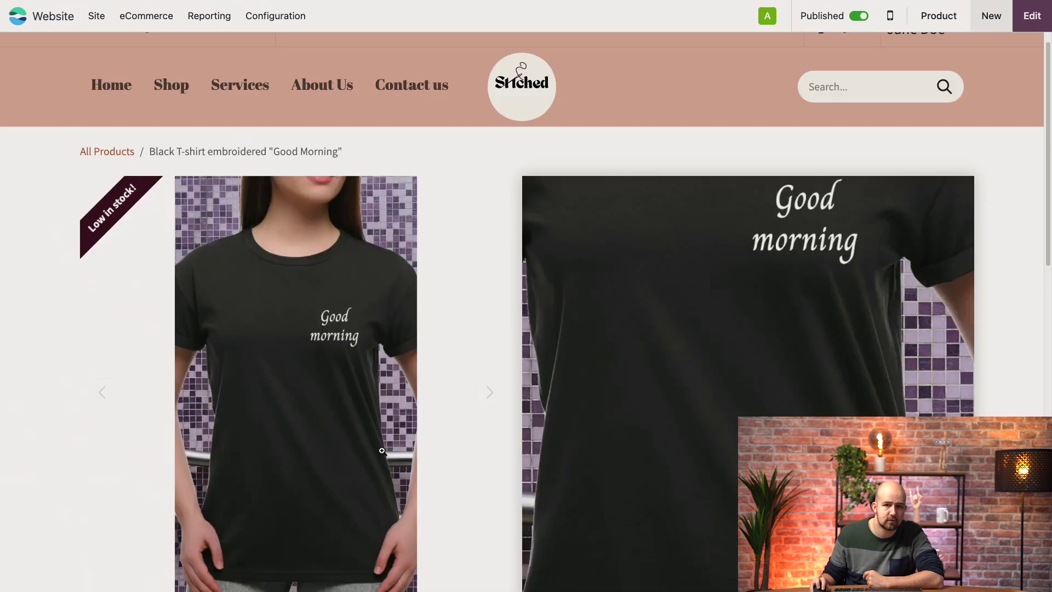
scroll(459, 444, "down", 2)
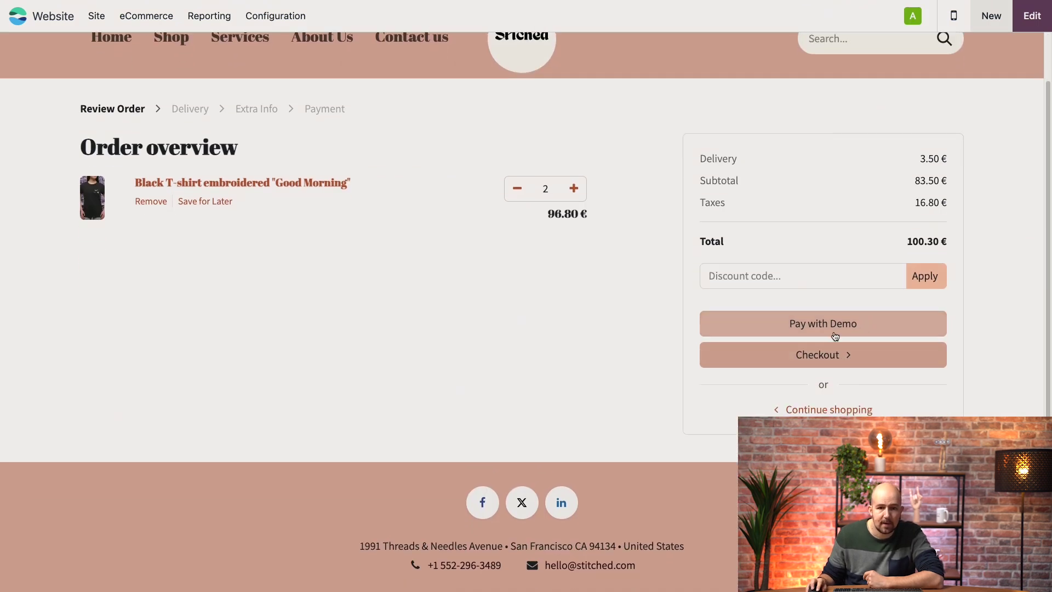
- Pass the Delivery step, with free Pick up in Store and Green mobility at 3.63 €, to payment
left_click(820, 357)
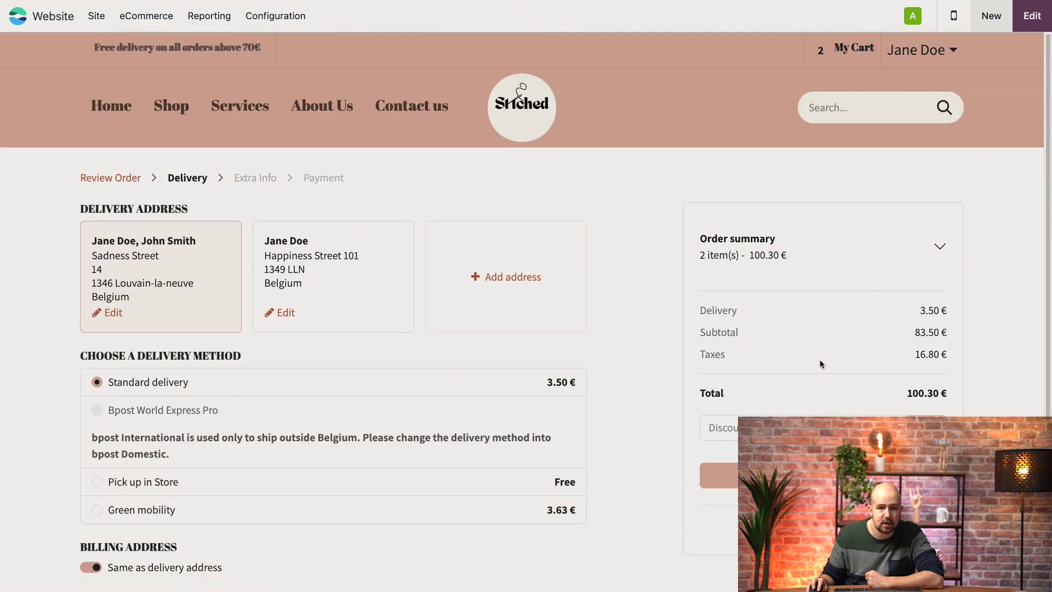
scroll(463, 358, "down", 1)
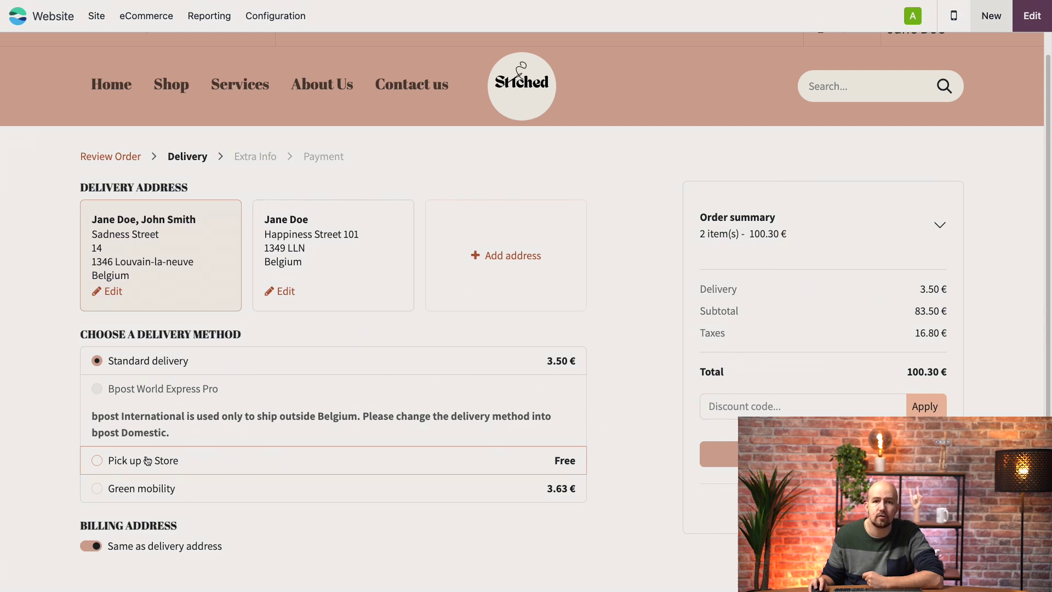
left_click(762, 454)
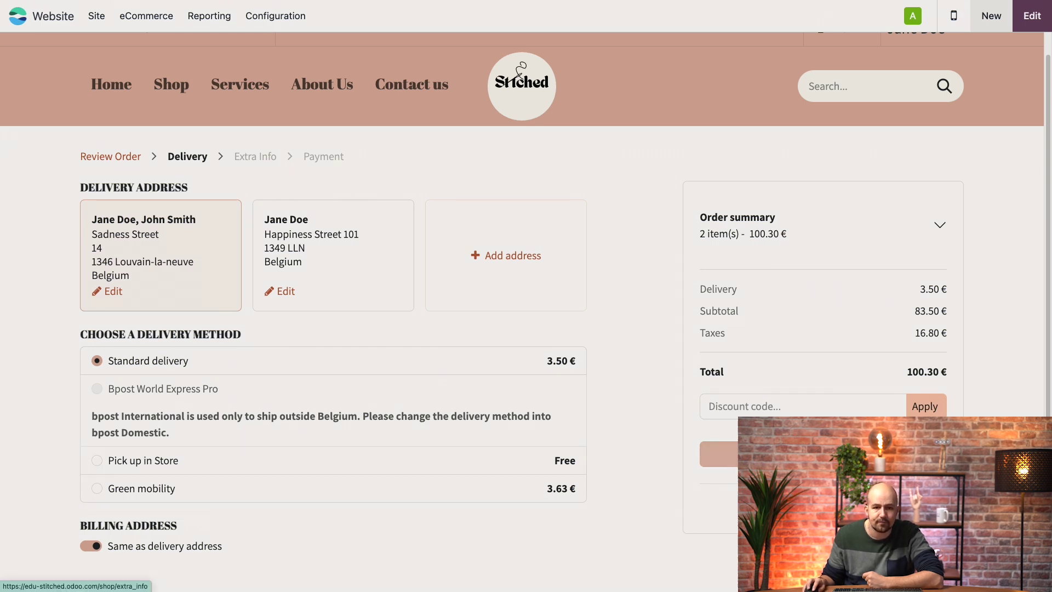